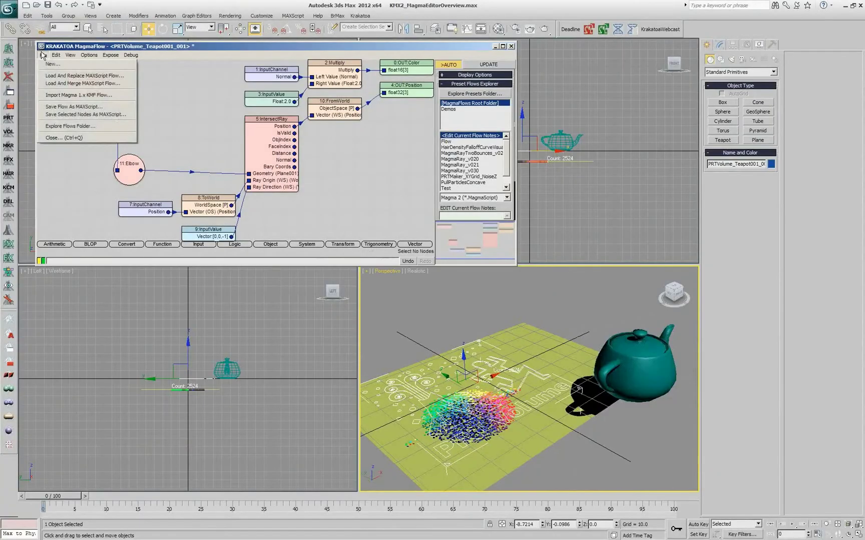
# - Look at the options for saving the flow as MAXScript and loading flows, leaving the flow unsaved
pyautogui.click(86, 107)
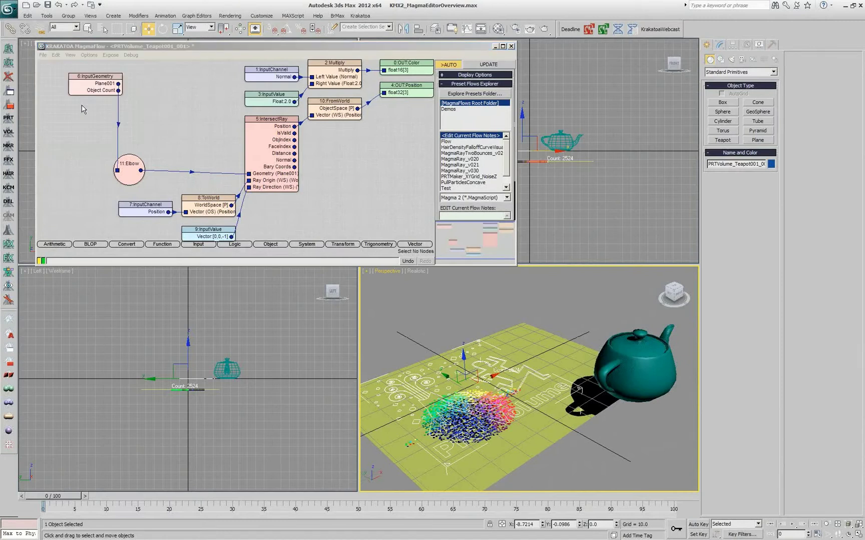
pyautogui.click(461, 458)
pyautogui.click(43, 55)
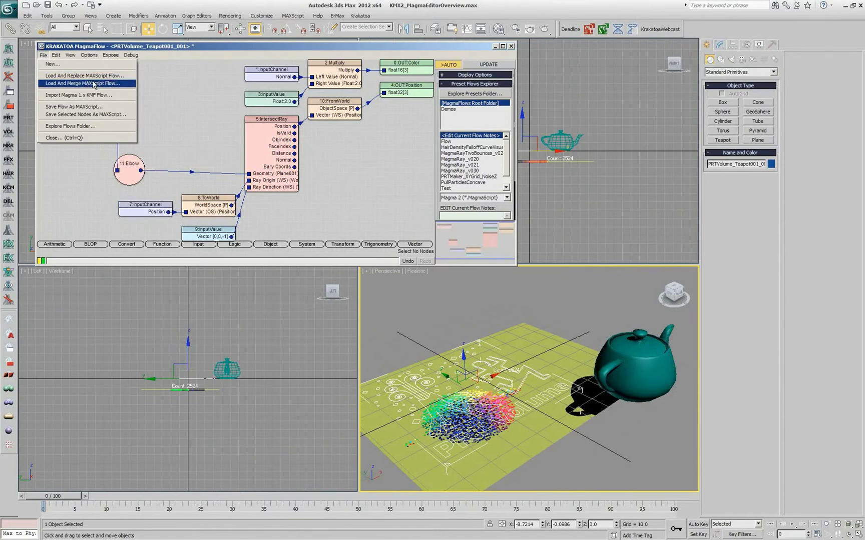
pyautogui.click(189, 96)
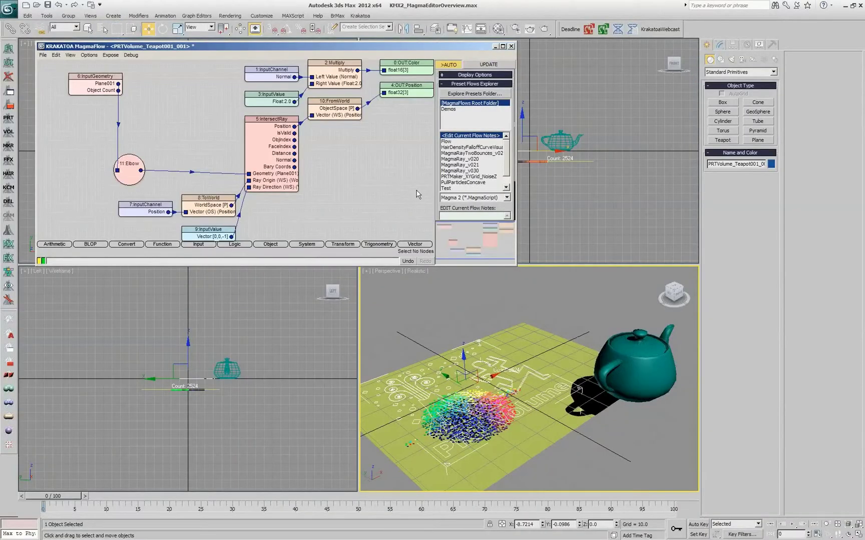
# - Load the CloudFlow1 preset from the Magma 1 (*.KMF) flows, declining to save changes to the current flow
pyautogui.click(477, 198)
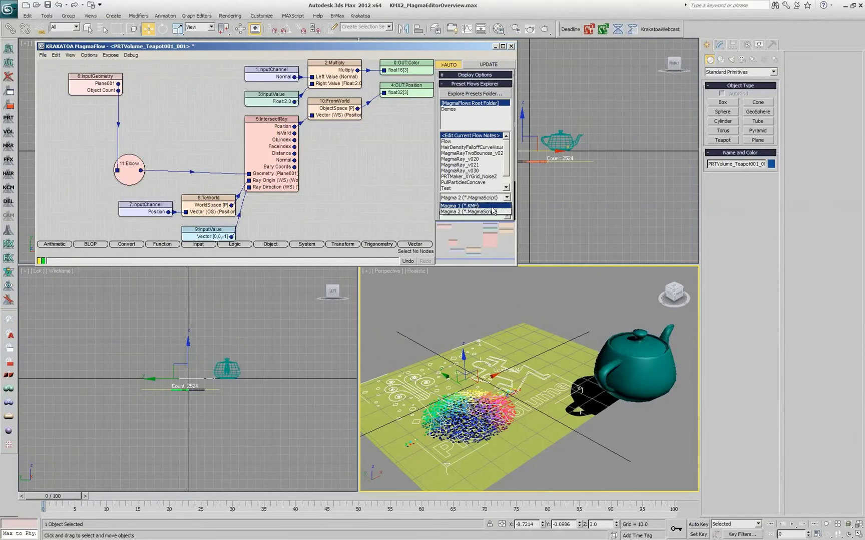
pyautogui.click(492, 206)
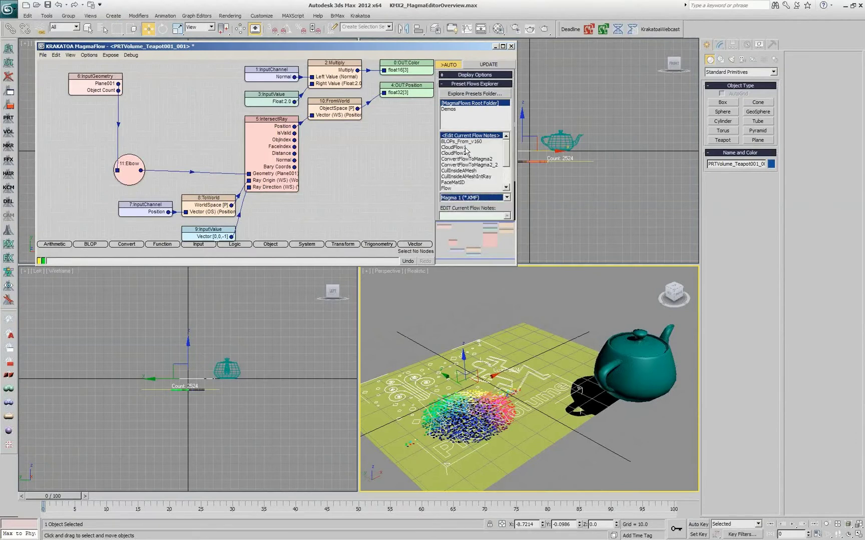
pyautogui.click(465, 148)
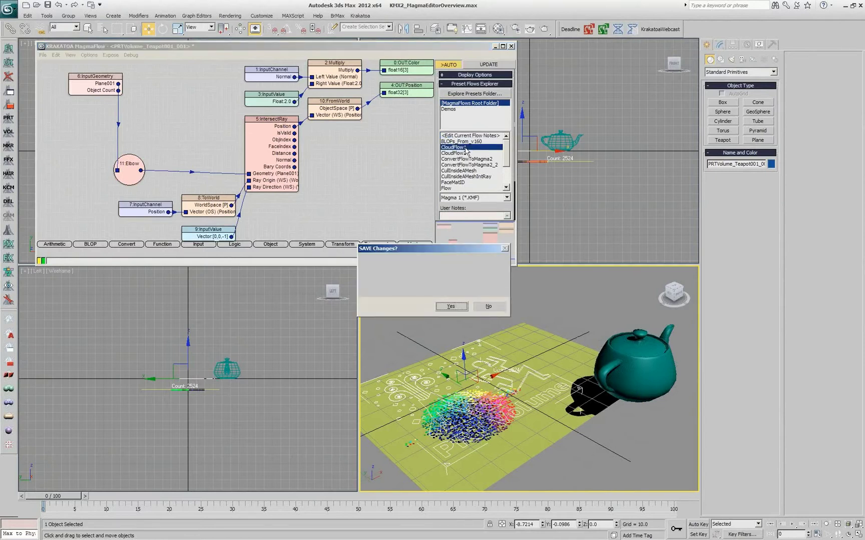
pyautogui.click(490, 306)
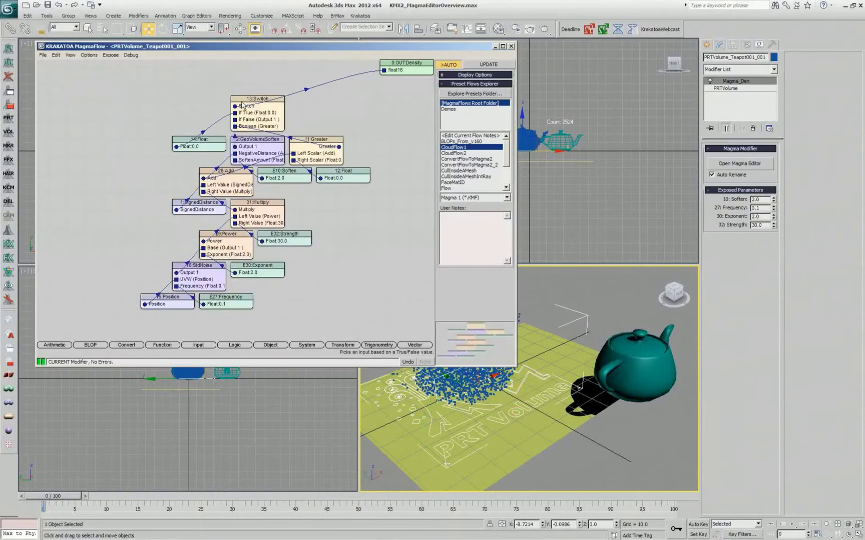
# - Examine the KMF files in the Magma 1.x import dialog without importing, and open the presets folder in Explorer
pyautogui.click(43, 56)
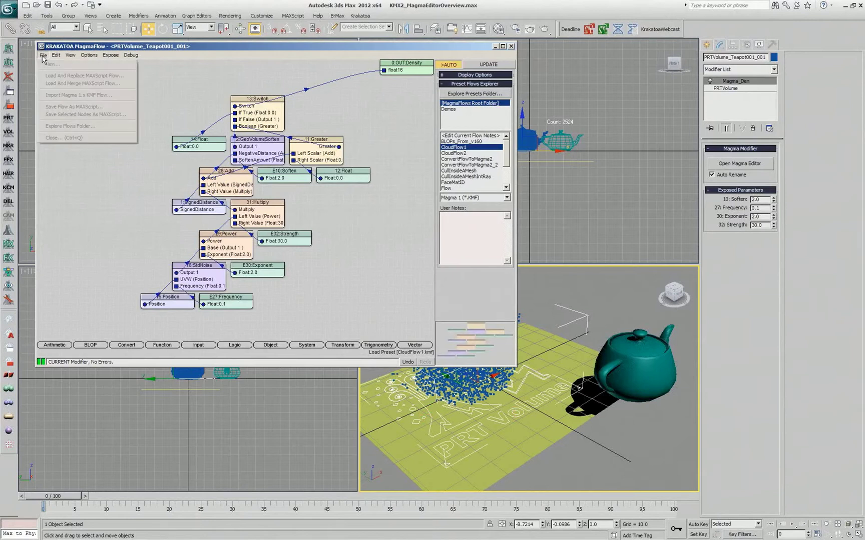
pyautogui.click(78, 95)
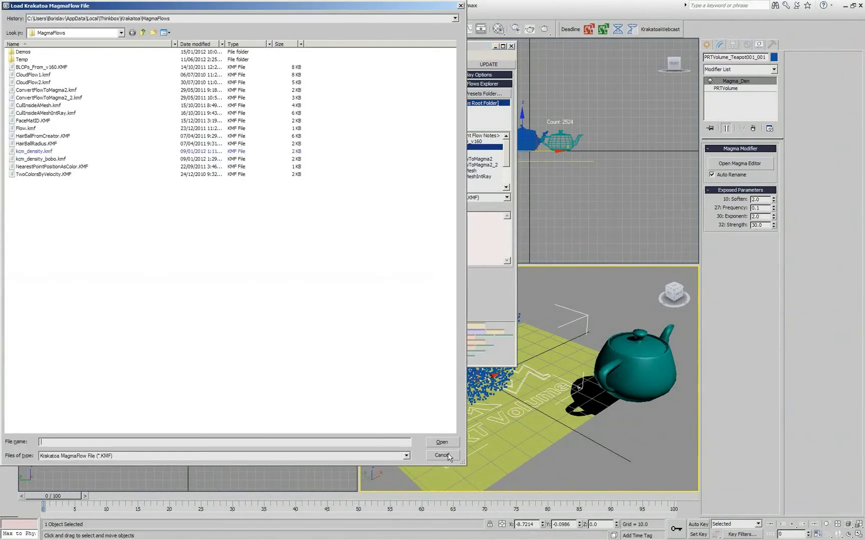
pyautogui.click(78, 33)
pyautogui.click(78, 34)
pyautogui.click(443, 456)
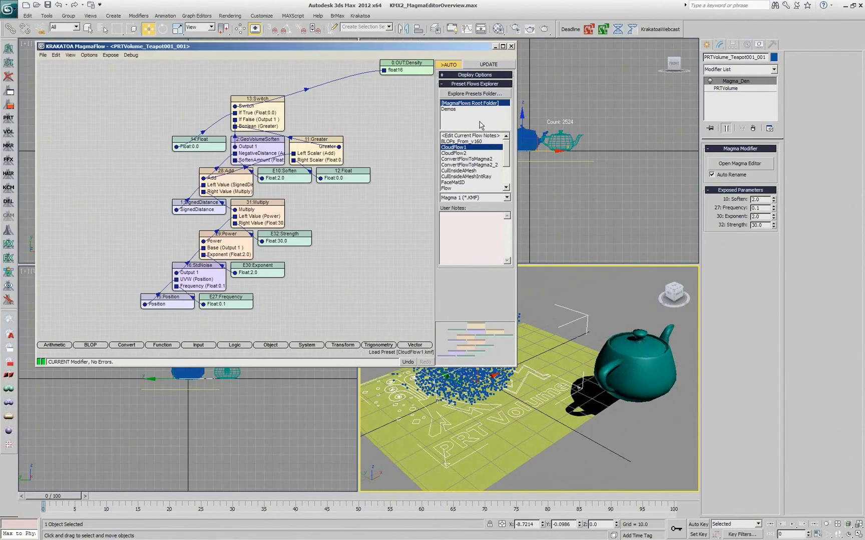
pyautogui.click(483, 95)
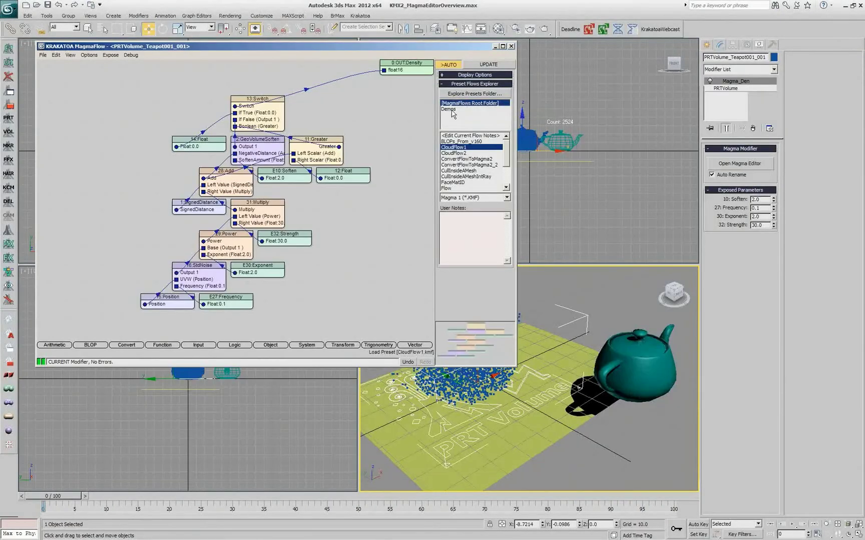
# - Browse the Demos and MagmaFlows root preset folders, with the root folder filtered to Magma 2 (*.MagmaScript) flows
pyautogui.click(450, 109)
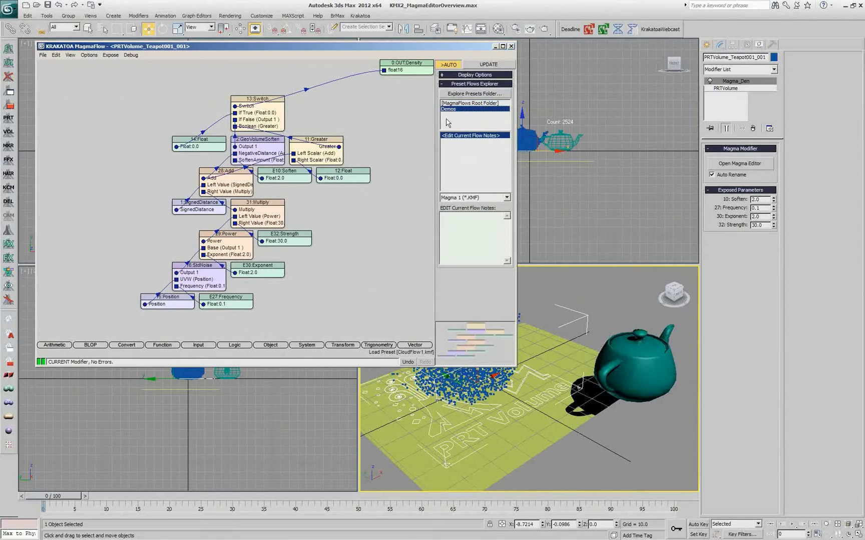
pyautogui.click(456, 103)
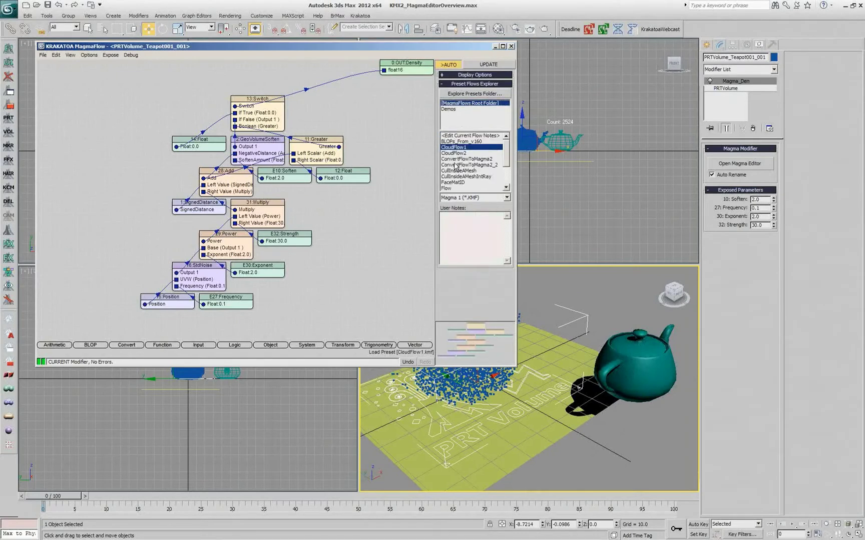
pyautogui.click(479, 198)
pyautogui.click(475, 211)
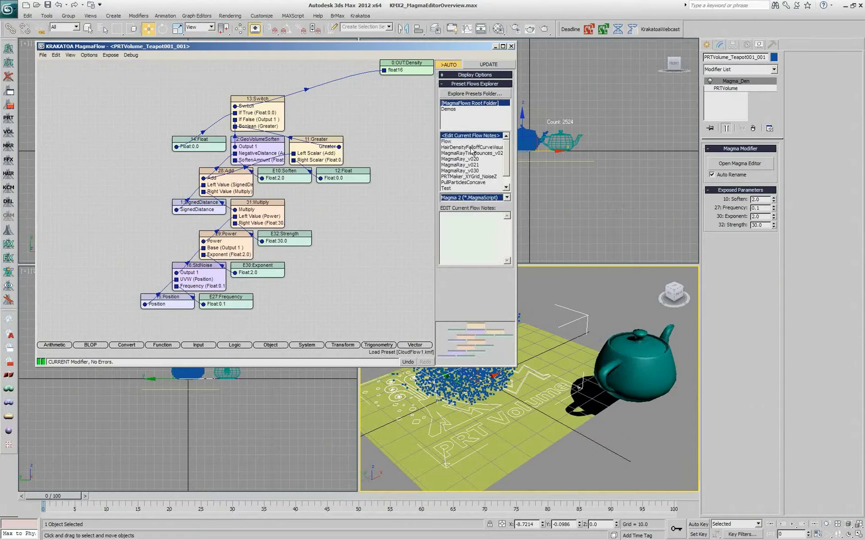
pyautogui.click(450, 109)
pyautogui.click(462, 103)
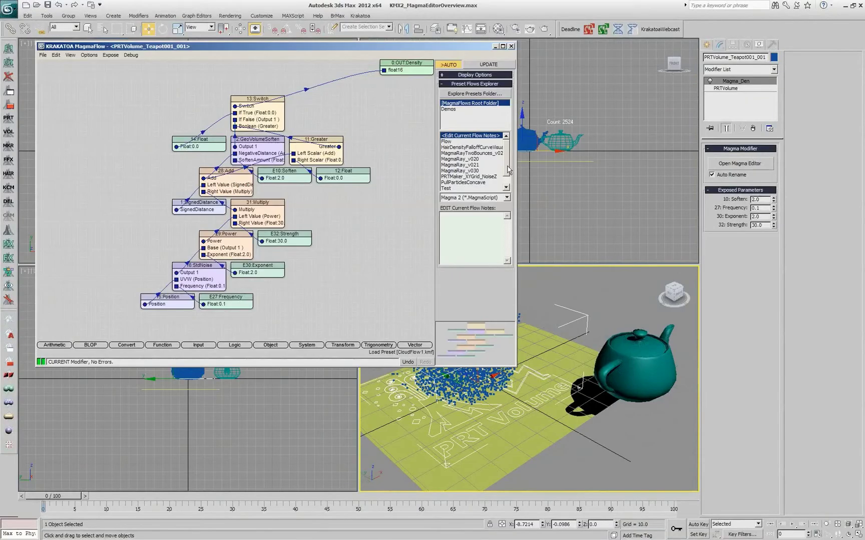
pyautogui.moveTo(505, 167); pyautogui.dragTo(505, 177)
# - Switch the preset list to Magma 1 (*.KMF) and load CloudFlow2, followed by CloudFlow1
pyautogui.click(475, 199)
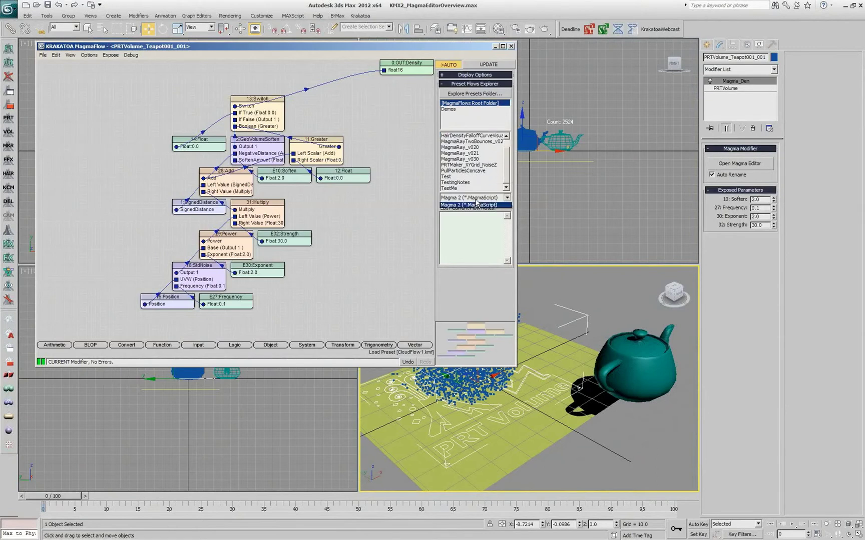
pyautogui.click(473, 204)
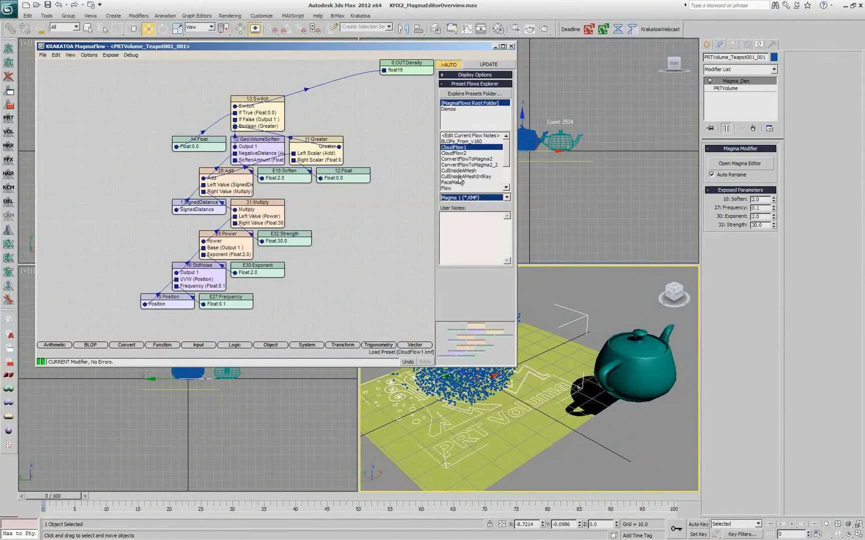
pyautogui.click(461, 154)
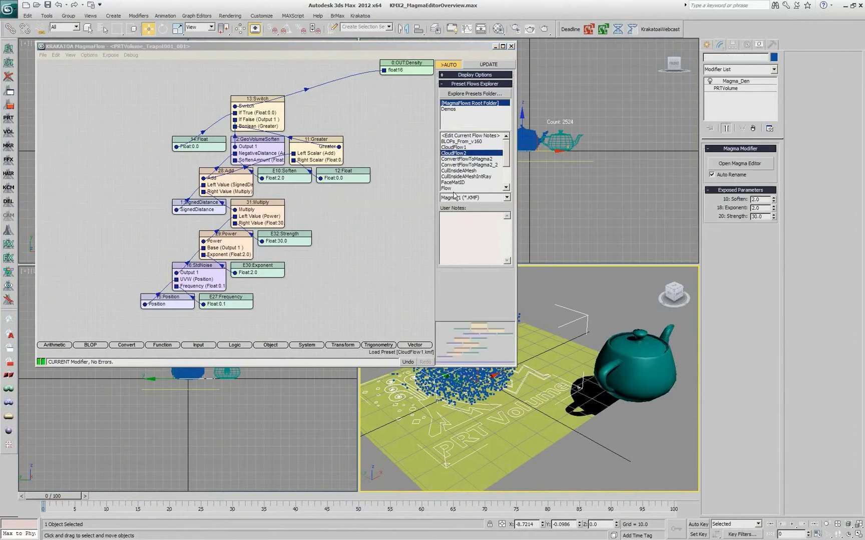
pyautogui.click(461, 147)
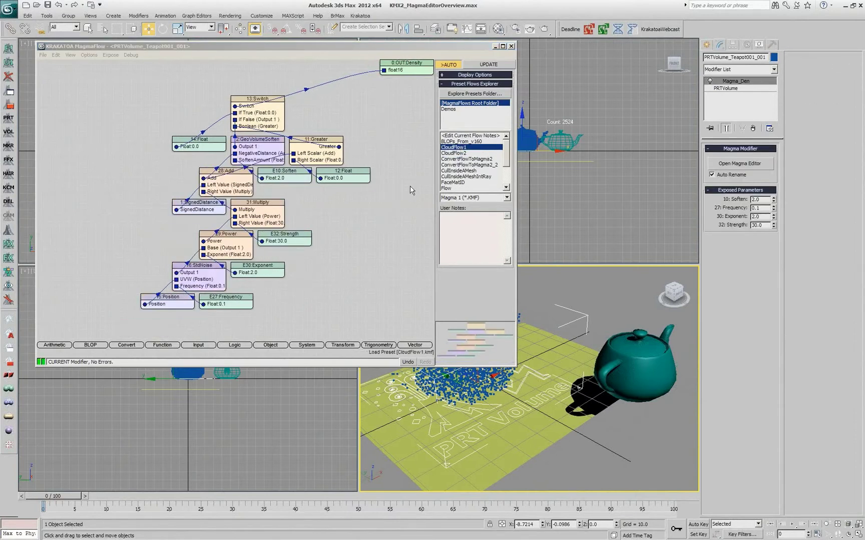
# - Load the MagmaRay_v030 preset from the Magma 2 (*.MagmaScript) flows and view its node network
pyautogui.click(479, 198)
pyautogui.click(487, 203)
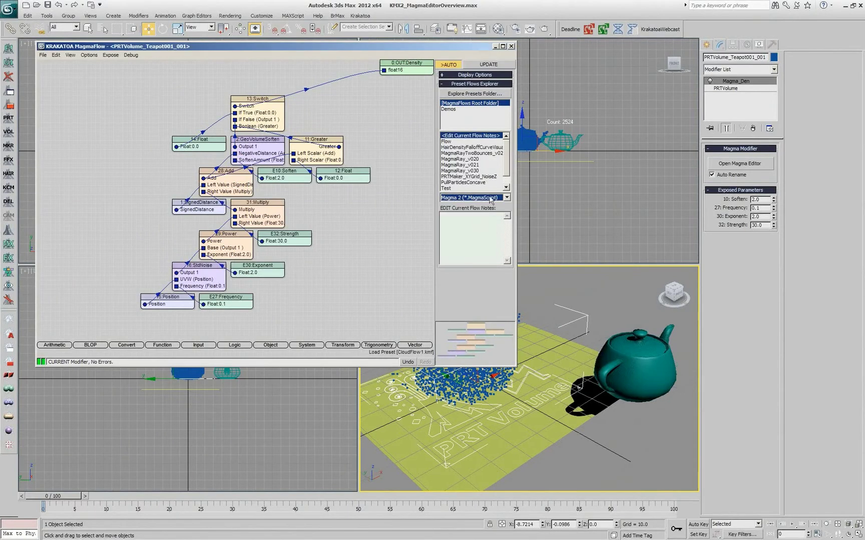
pyautogui.click(477, 171)
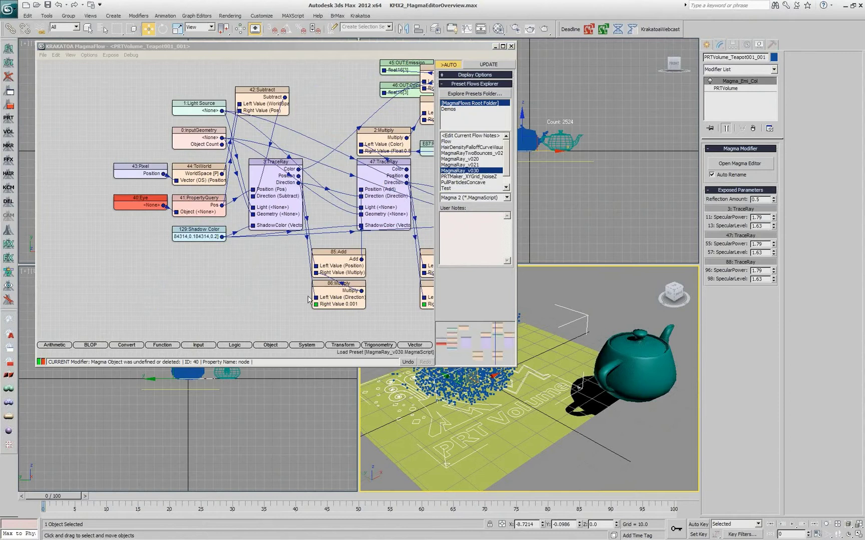
pyautogui.click(159, 292)
pyautogui.moveTo(161, 291); pyautogui.dragTo(54, 299, button='middle')
# - Undo all the preset loads to restore the original IntersectRay flow
pyautogui.click(408, 362)
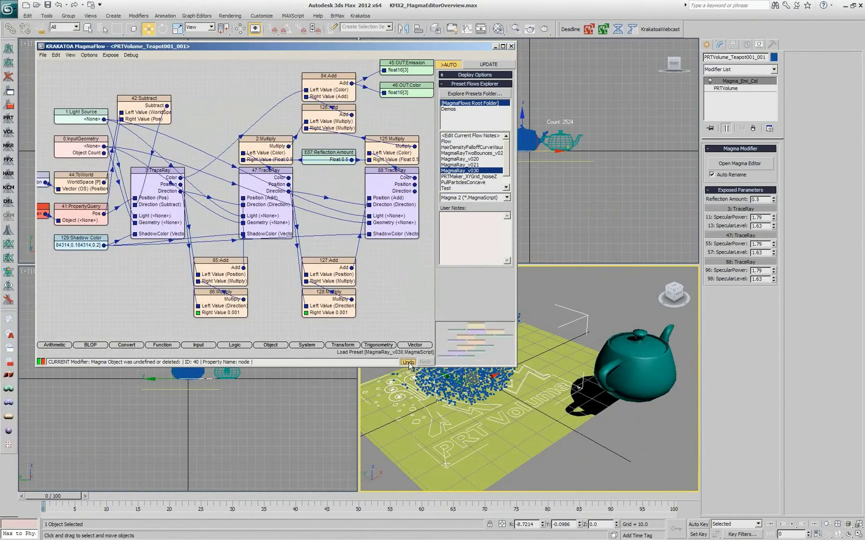
pyautogui.click(408, 362)
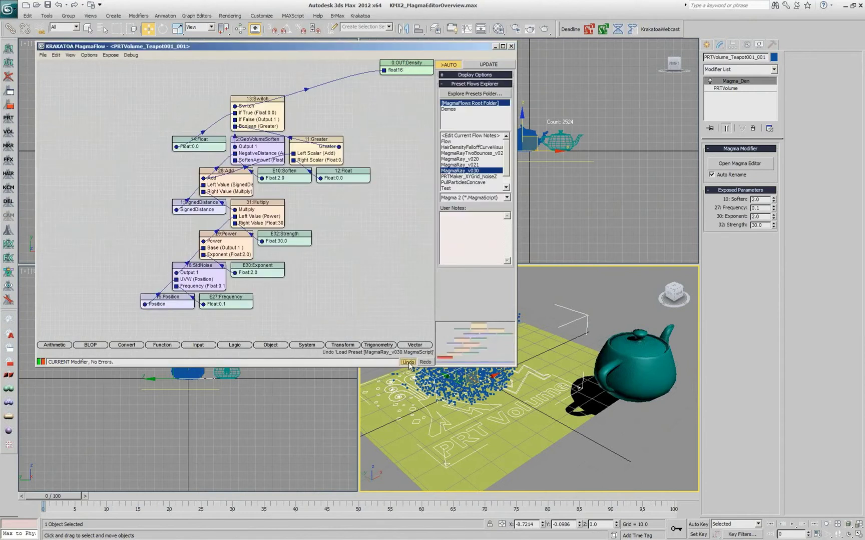
pyautogui.click(408, 362)
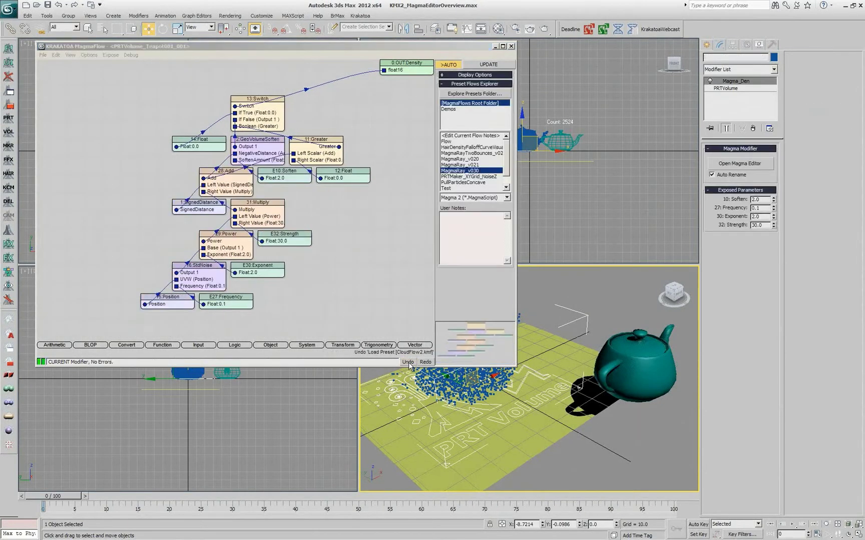
pyautogui.click(409, 362)
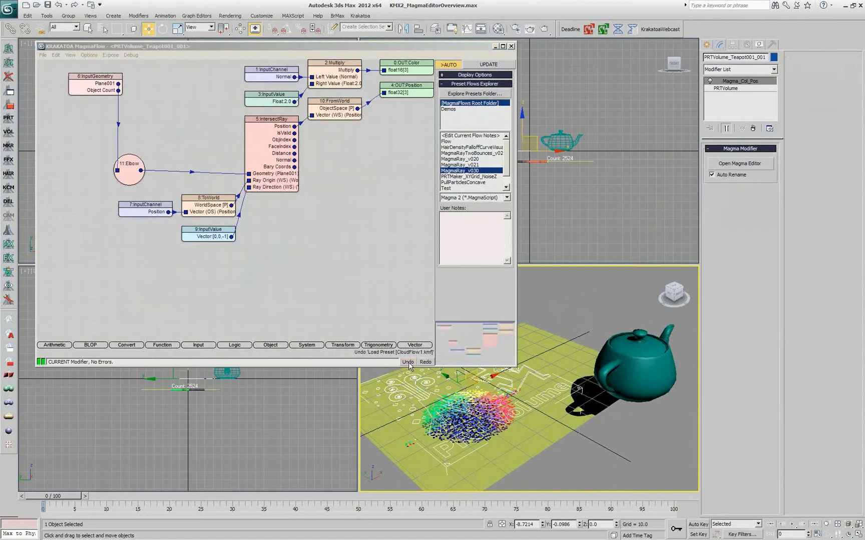
pyautogui.click(378, 260)
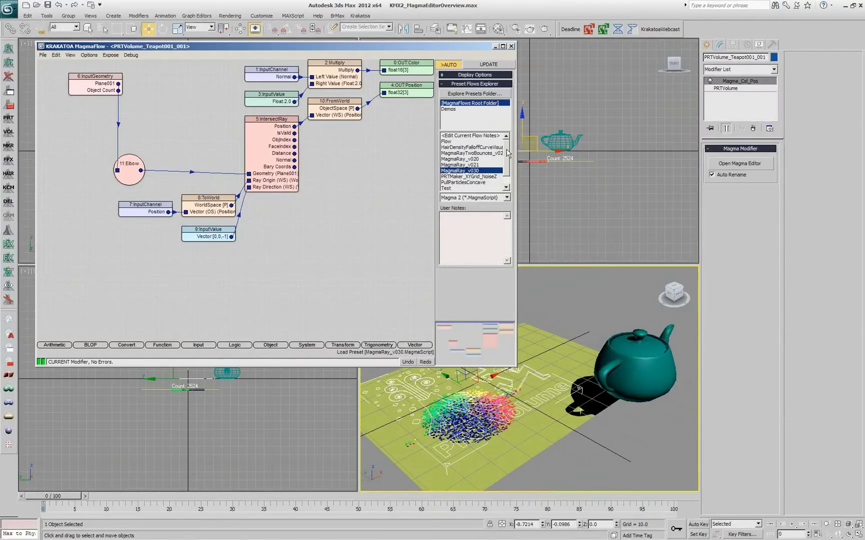
# - Review the user notes of the TestingNotes and MagmaRay_v021 presets and return to the current flow's notes
pyautogui.click(462, 136)
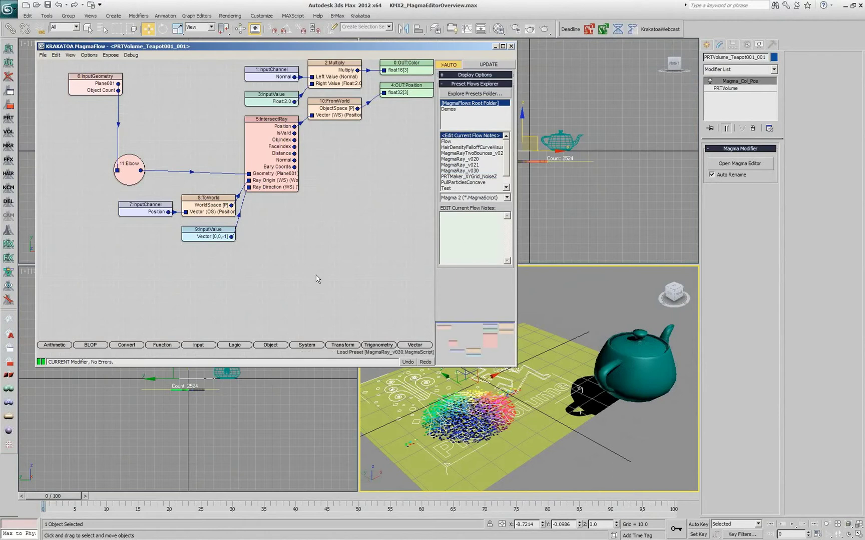
pyautogui.moveTo(510, 161); pyautogui.dragTo(509, 173)
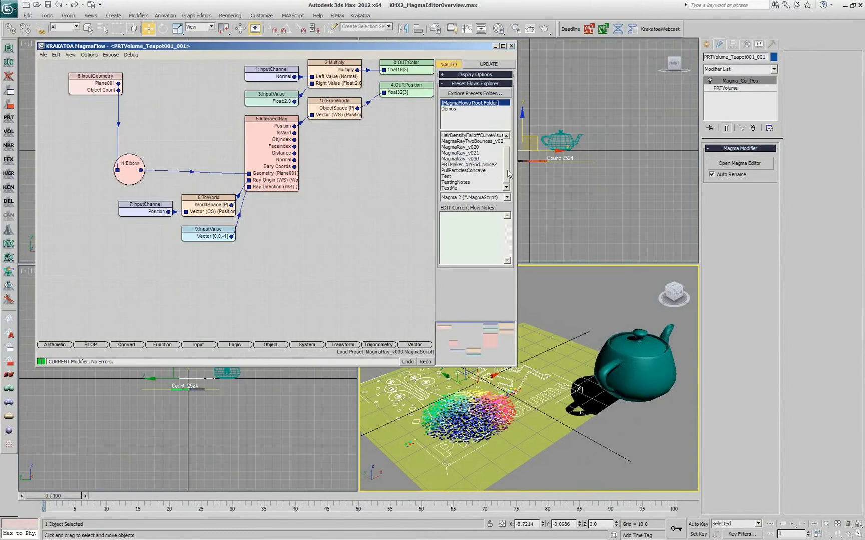
pyautogui.click(452, 183)
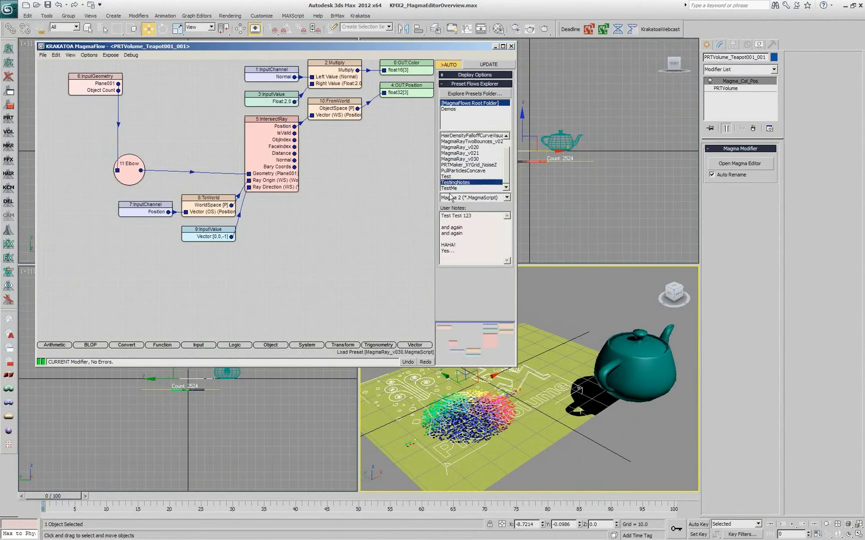
pyautogui.click(478, 153)
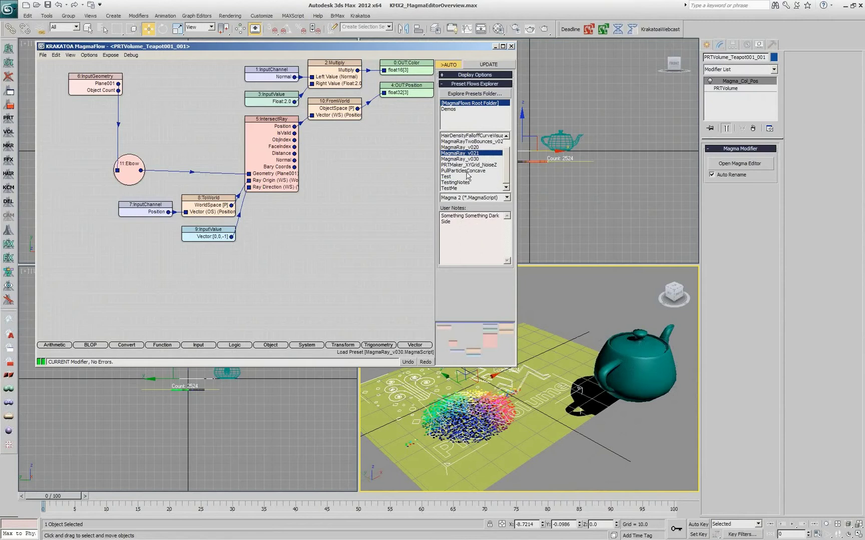
pyautogui.moveTo(450, 225); pyautogui.dragTo(424, 208)
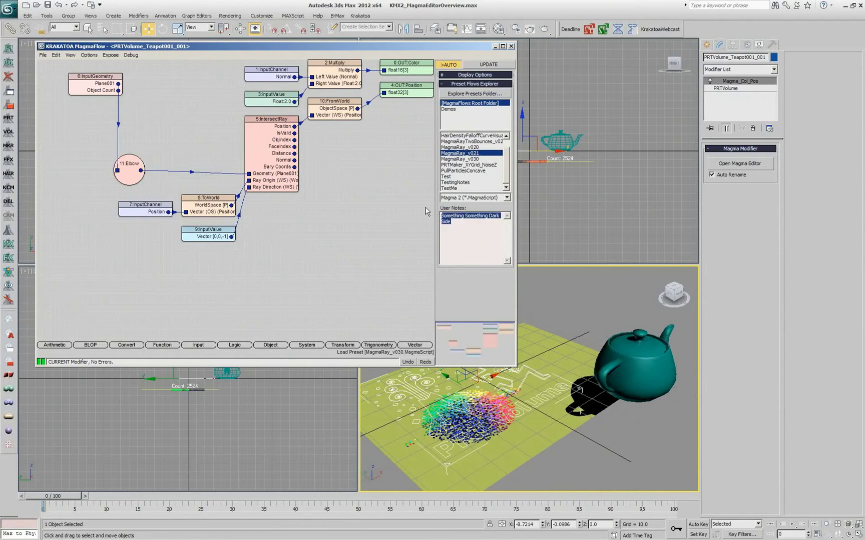
pyautogui.click(469, 223)
pyautogui.scroll(2, 505, 177)
pyautogui.click(495, 136)
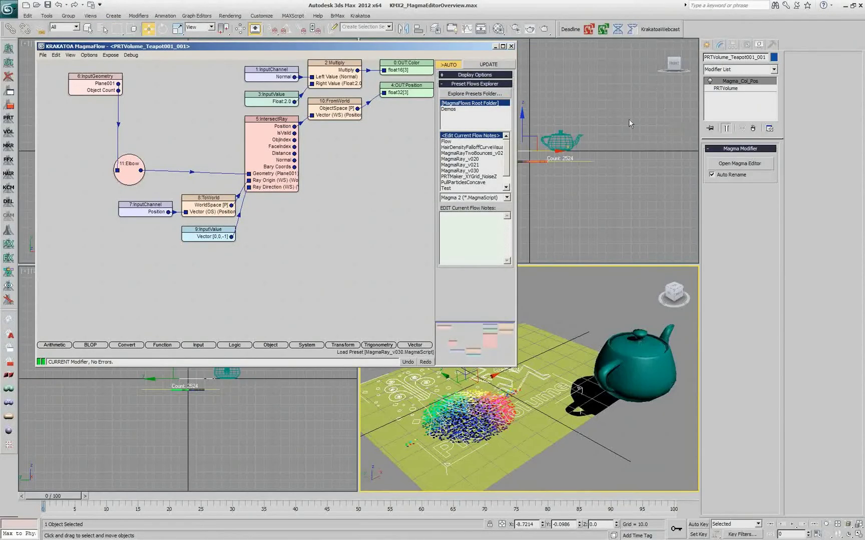
# - Open the Magma editor of the teal teapot's Genome modifier and select the float InputValue node feeding the Multiply node
pyautogui.click(667, 366)
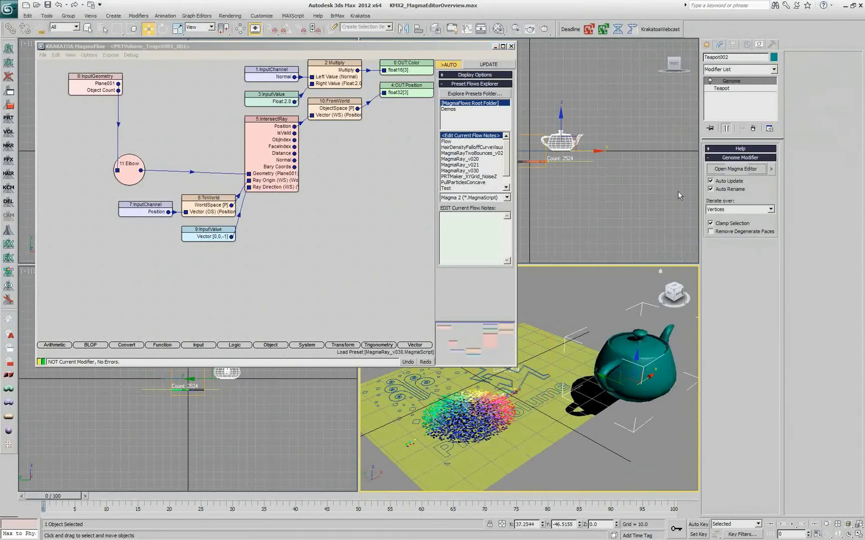
pyautogui.click(711, 168)
pyautogui.click(386, 353)
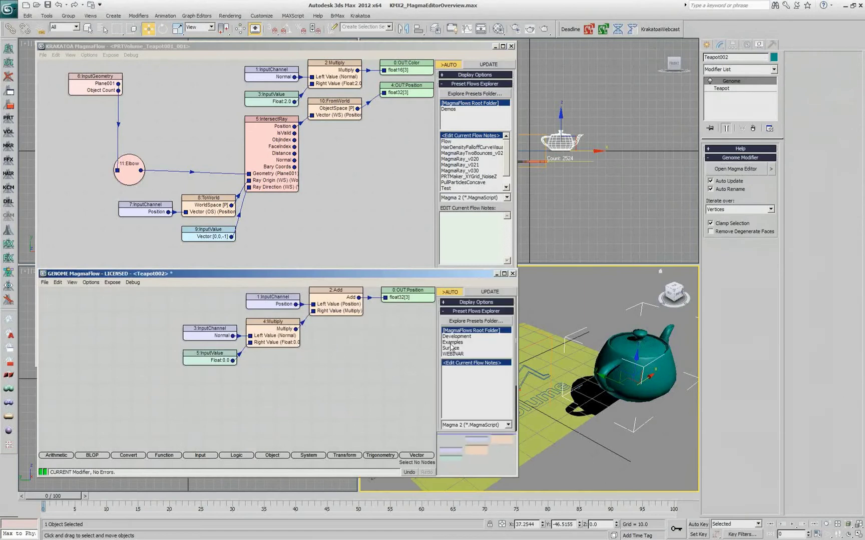
pyautogui.click(216, 362)
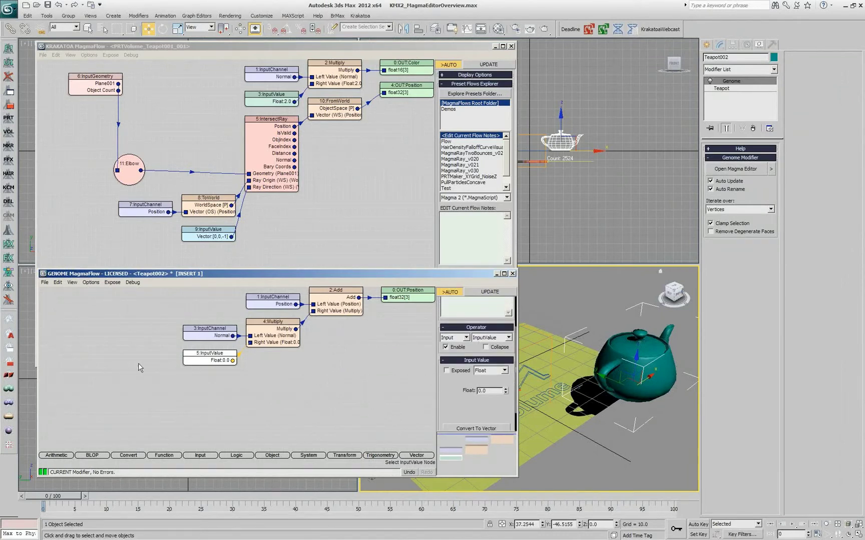
# - Set the Genome flow's float InputValue to 2.78 and copy all nodes of that flow
pyautogui.moveTo(506, 391); pyautogui.dragTo(506, 270)
pyautogui.click(362, 385)
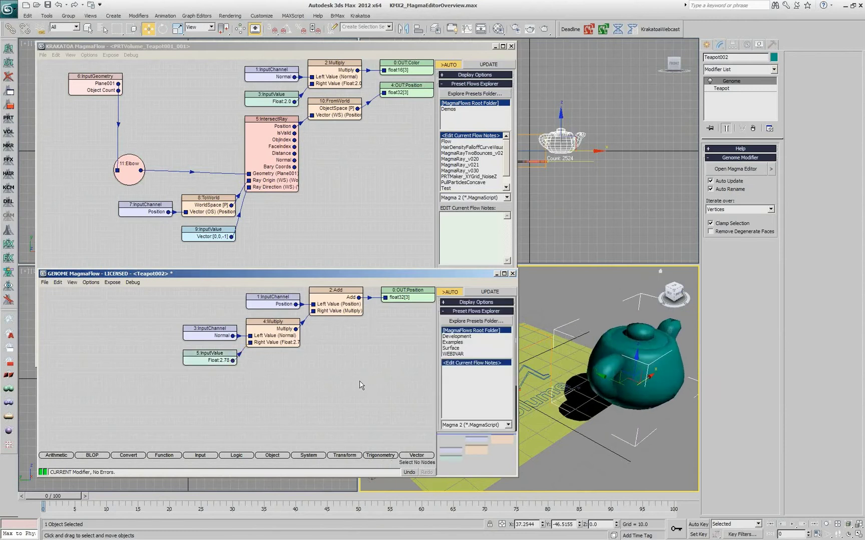
pyautogui.hotkey('ctrl', 'a')
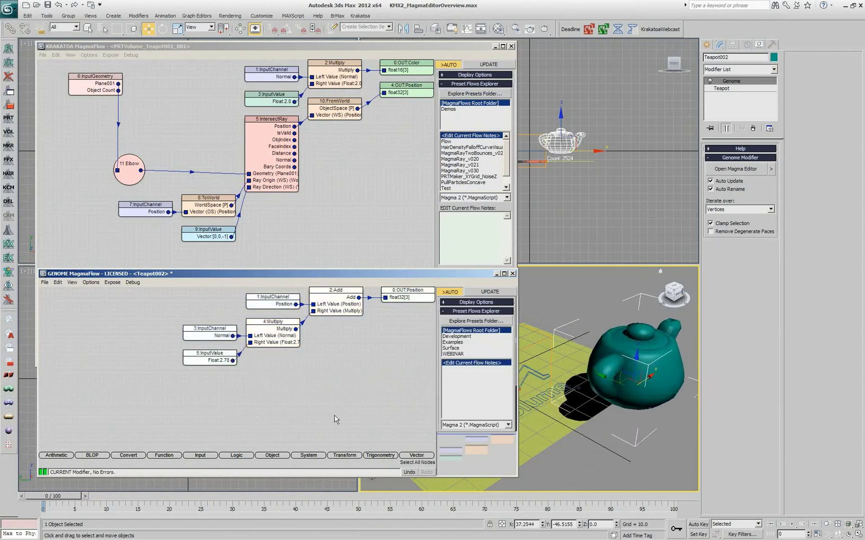
# - Replace all nodes in the Krakatoa PRTVolume_Teapot001_001 flow with the nodes copied from the Genome flow
pyautogui.click(353, 209)
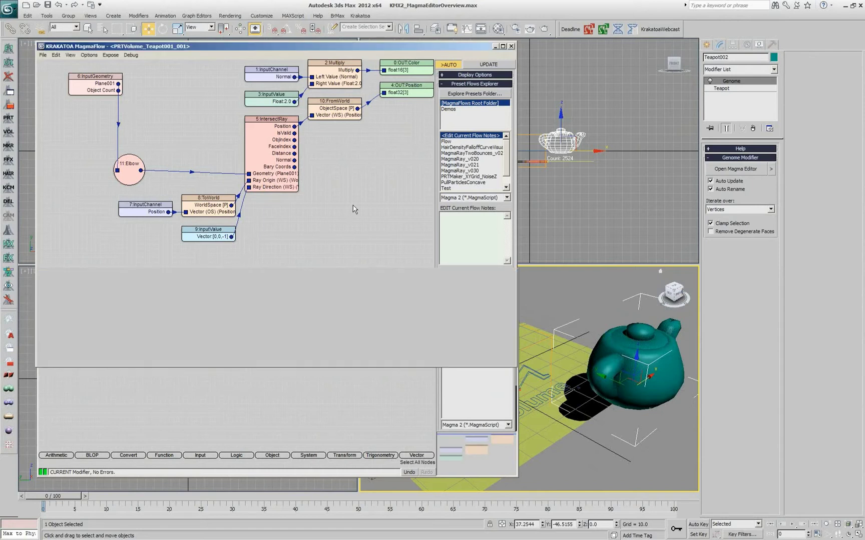
pyautogui.hotkey('ctrl', 'a')
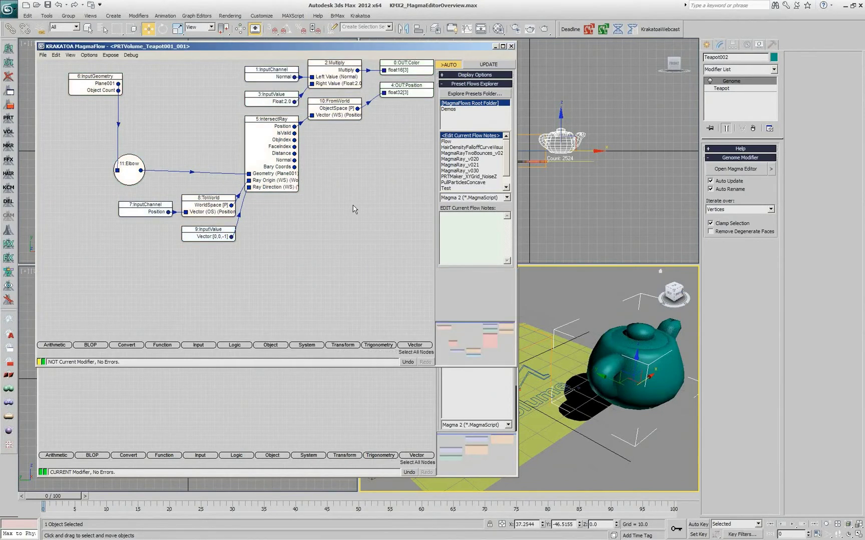
pyautogui.press('Delete')
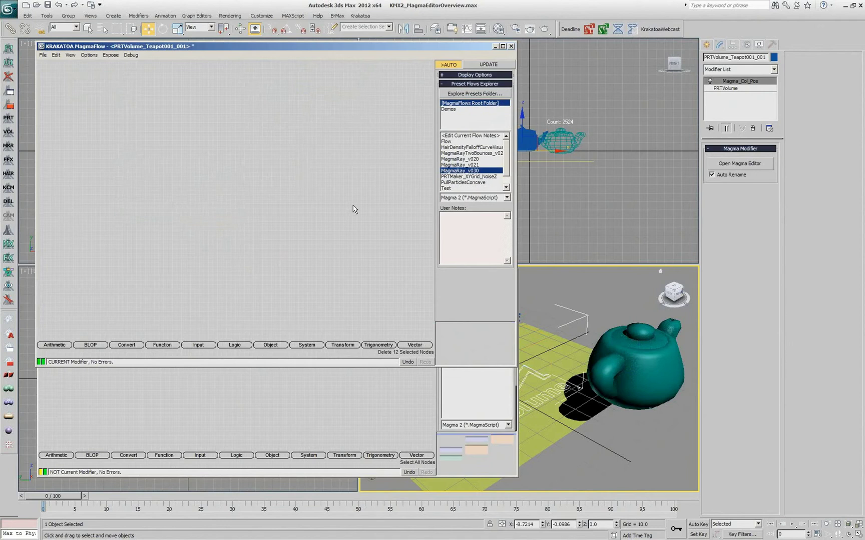
pyautogui.hotkey('ctrl', 'v')
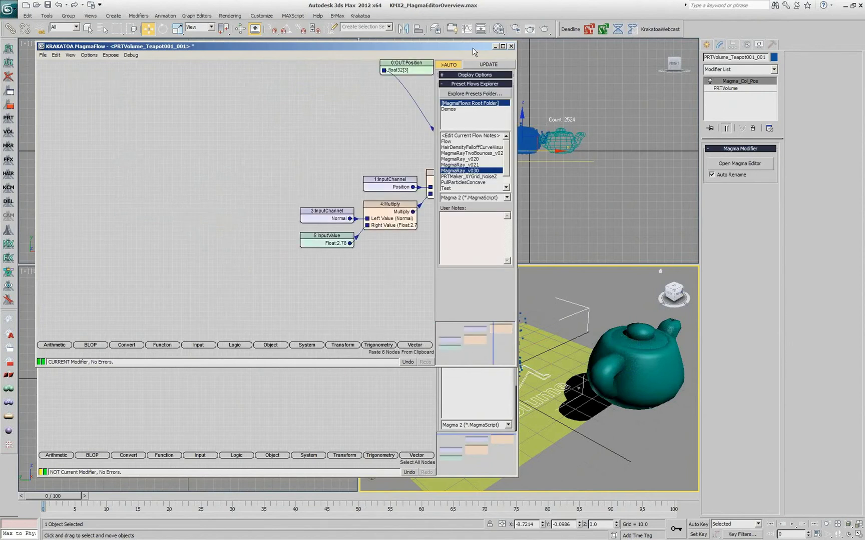
# - Set the pasted InputValue node's float to 9.46 and move the pasted network into view beside the OUT:Position node
pyautogui.moveTo(472, 49); pyautogui.dragTo(364, 56)
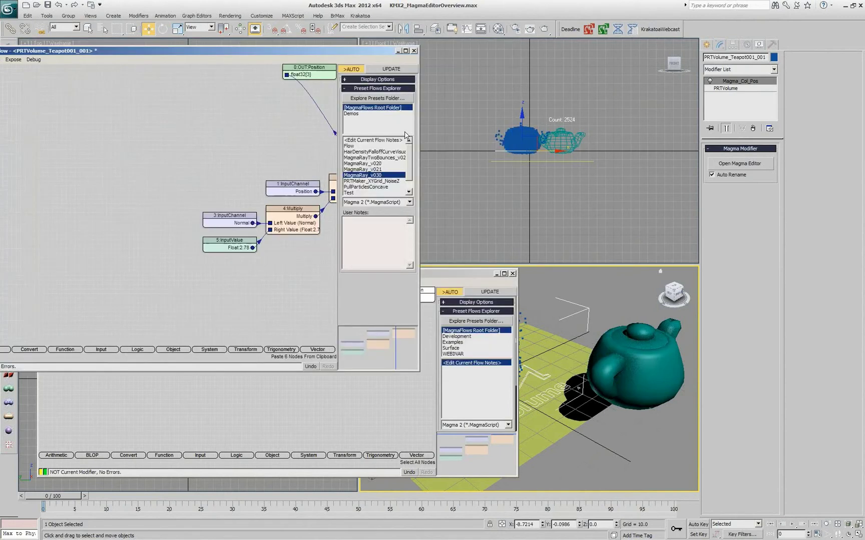
pyautogui.click(227, 242)
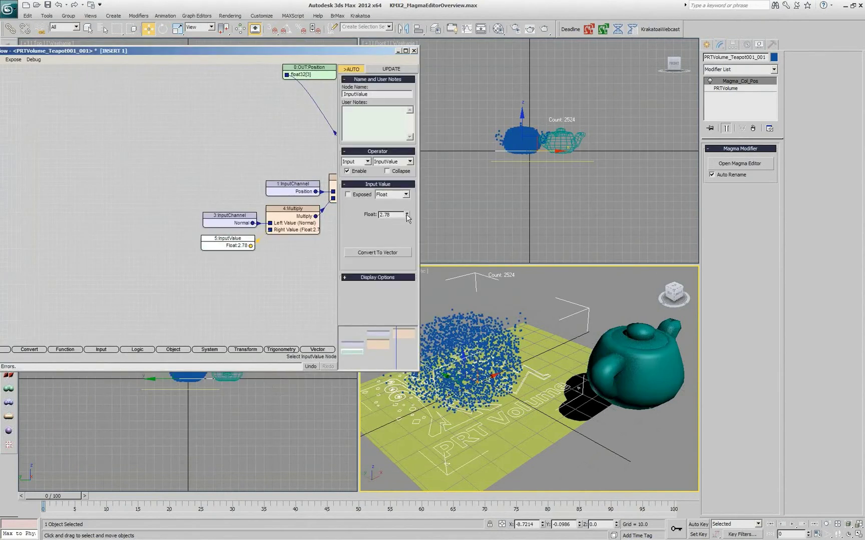
pyautogui.moveTo(407, 217); pyautogui.dragTo(190, 395)
pyautogui.moveTo(317, 265); pyautogui.dragTo(207, 202, button='middle')
# - Paste an unconnected copy of the Add node into the empty area below the Krakatoa network
pyautogui.click(241, 131)
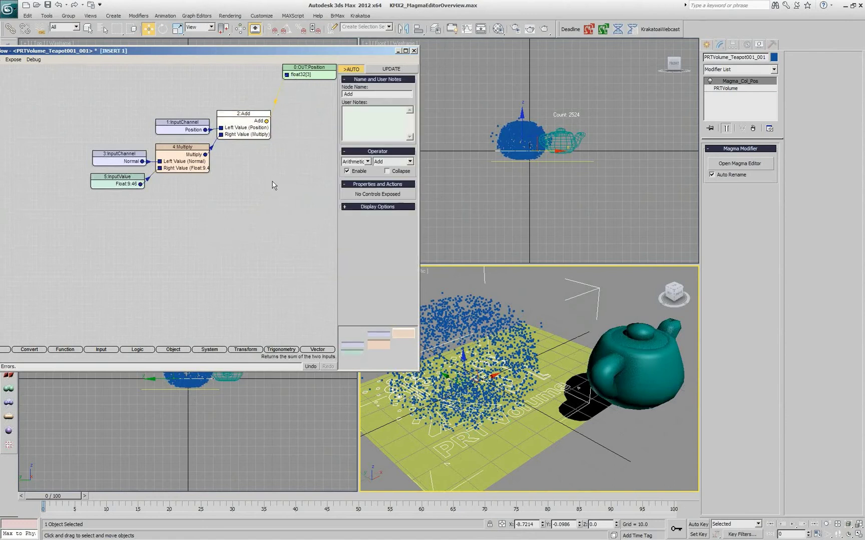
pyautogui.click(253, 235)
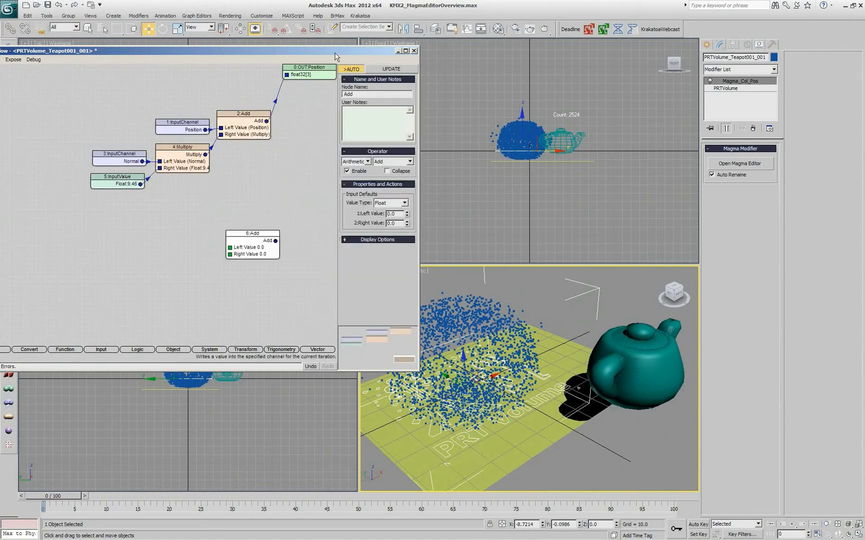
pyautogui.moveTo(334, 54); pyautogui.dragTo(430, 41)
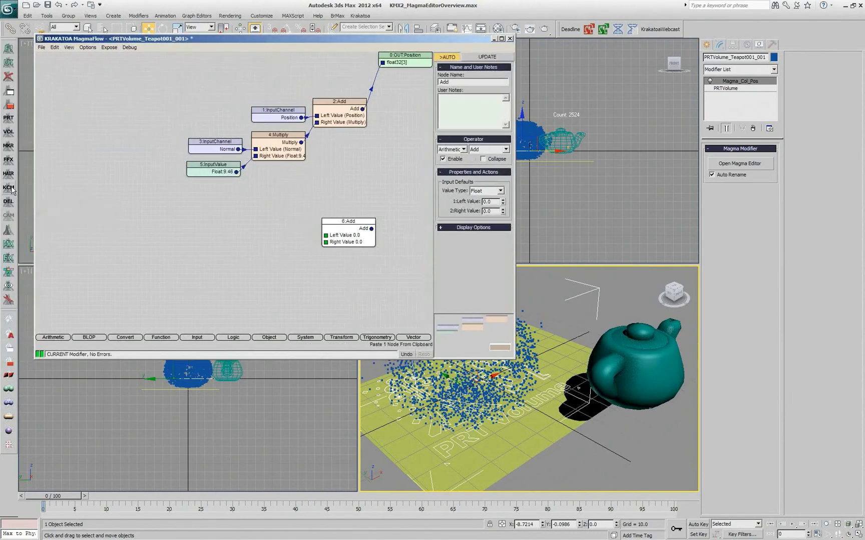
# - Add a new Magma modifier on top of the PRTVolume stack and paste the copied Add node into its empty flow
pyautogui.click(9, 188)
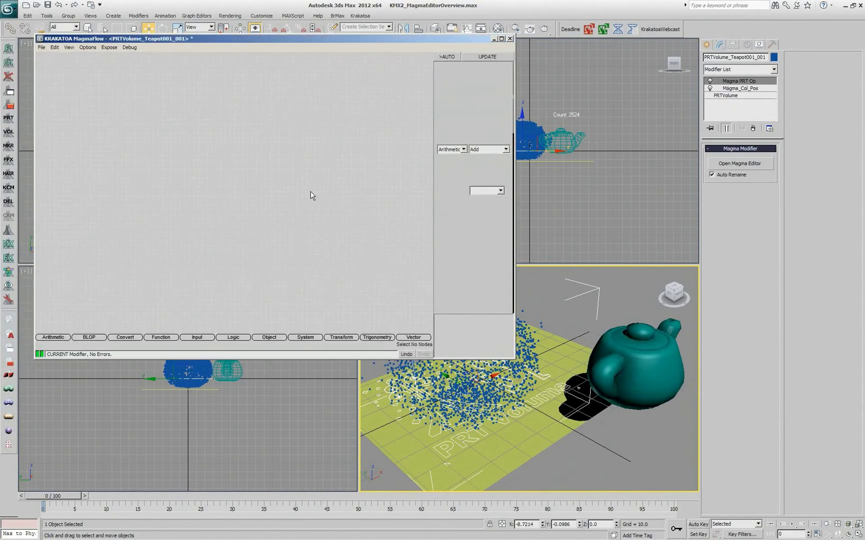
pyautogui.hotkey('ctrl', 'v')
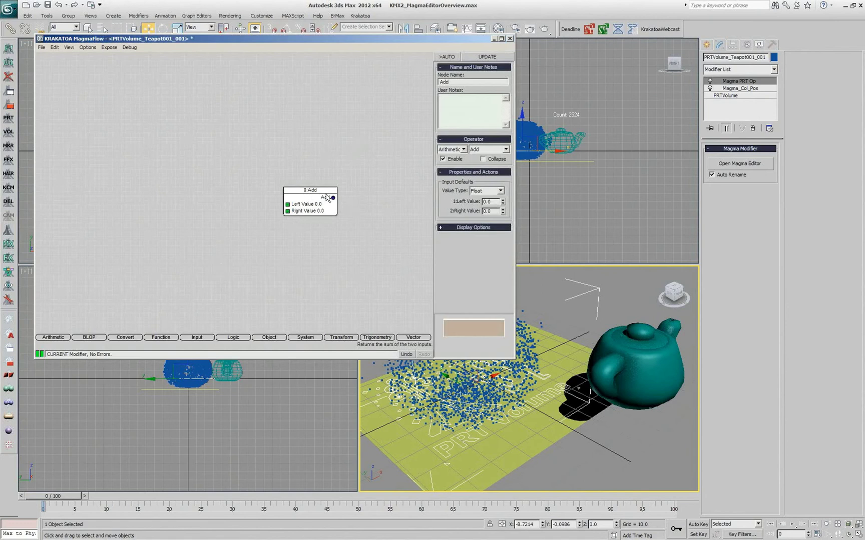
# - Reopen the Magma editor of the teal teapot's Genome modifier alongside the Krakatoa flow
pyautogui.click(653, 382)
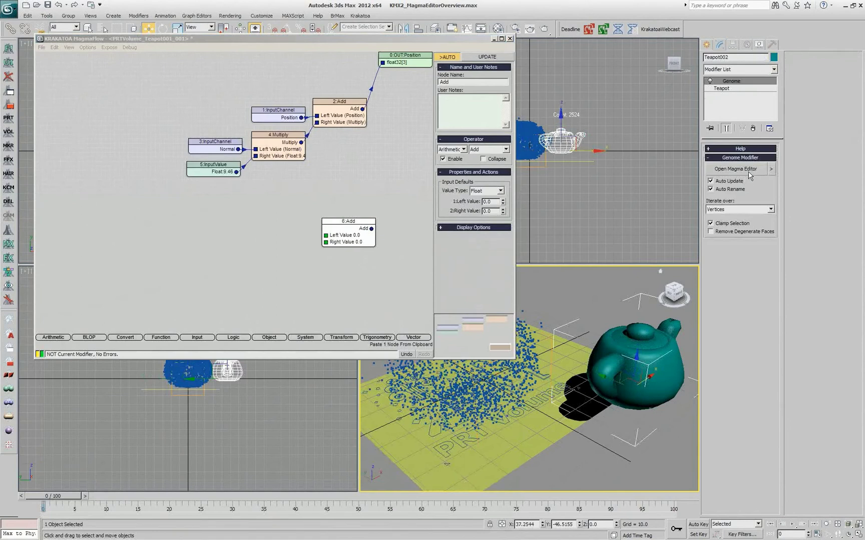
pyautogui.click(748, 170)
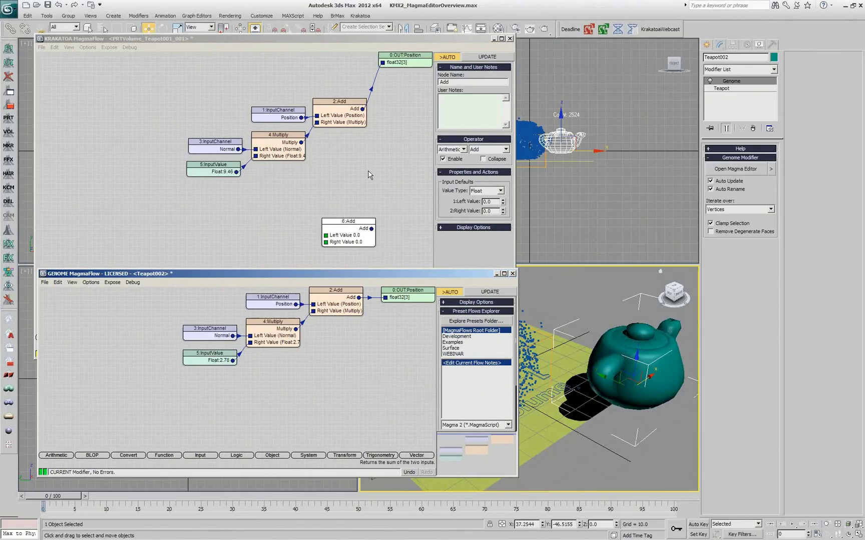
# - Paste five copies of the Krakatoa flow's connected Add node around the canvas, keeping their Position and Multiply input connections
pyautogui.click(369, 174)
pyautogui.click(342, 115)
pyautogui.press('Insert')
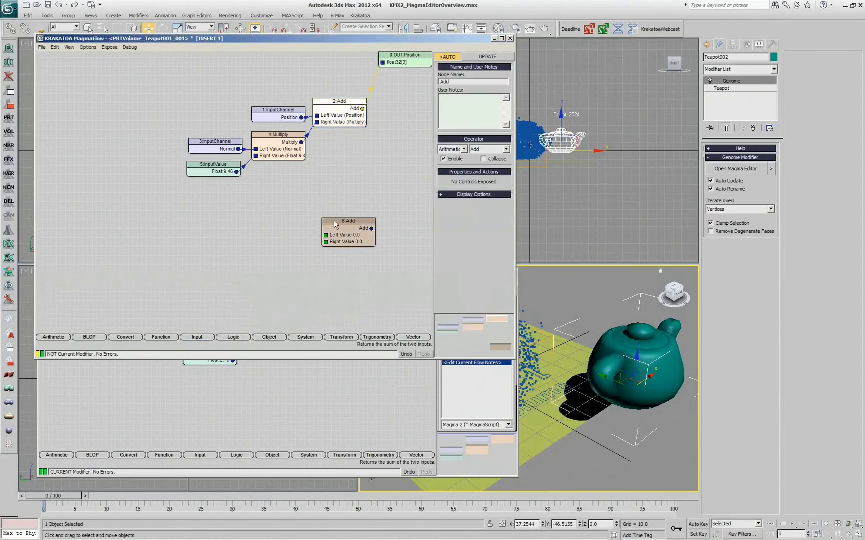
pyautogui.click(351, 176)
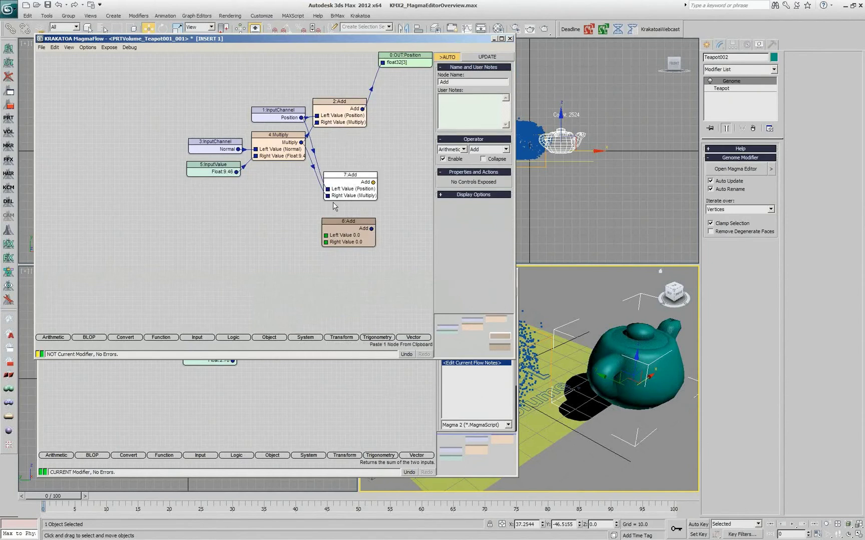
pyautogui.click(241, 205)
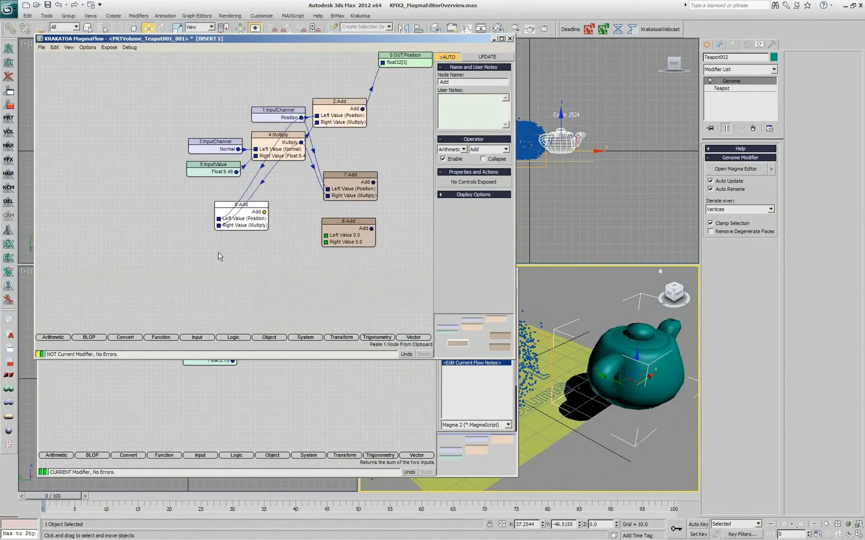
pyautogui.click(278, 262)
pyautogui.click(341, 293)
pyautogui.click(389, 263)
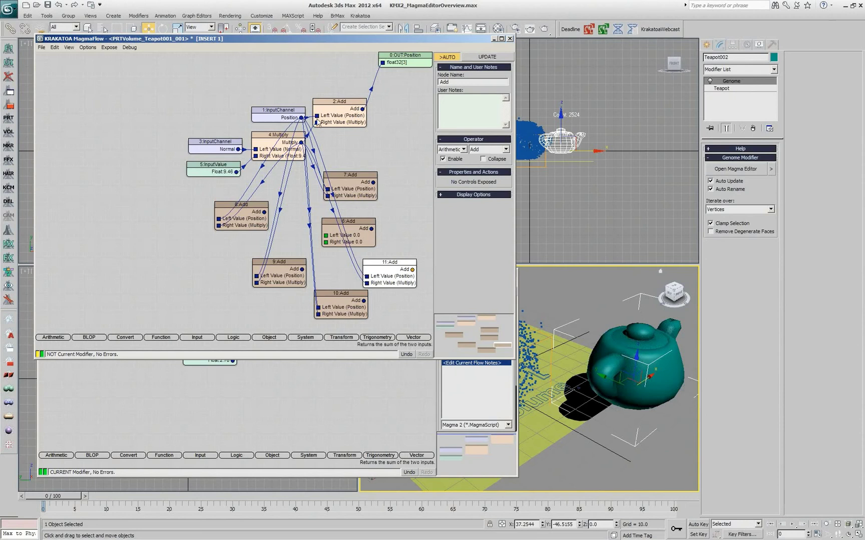
# - Delete all nodes from the Krakatoa flow and close the teapot's Genome editor
pyautogui.click(399, 256)
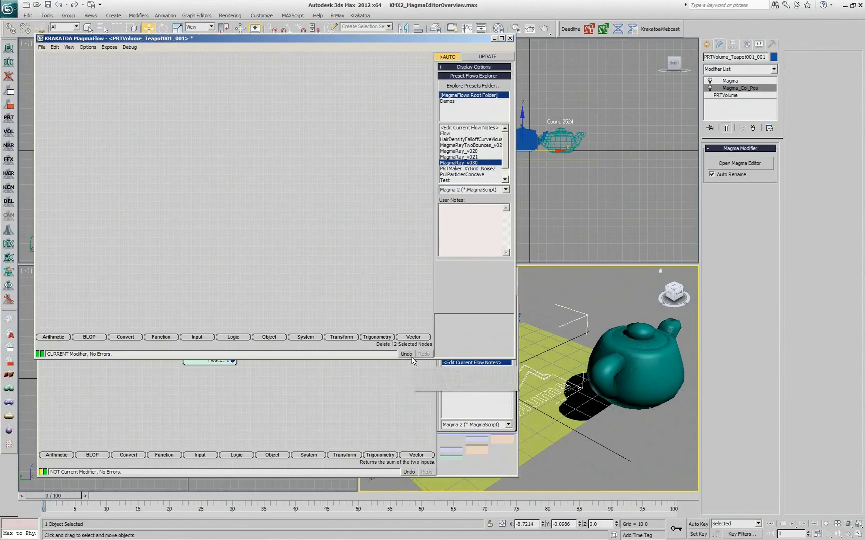
pyautogui.click(395, 403)
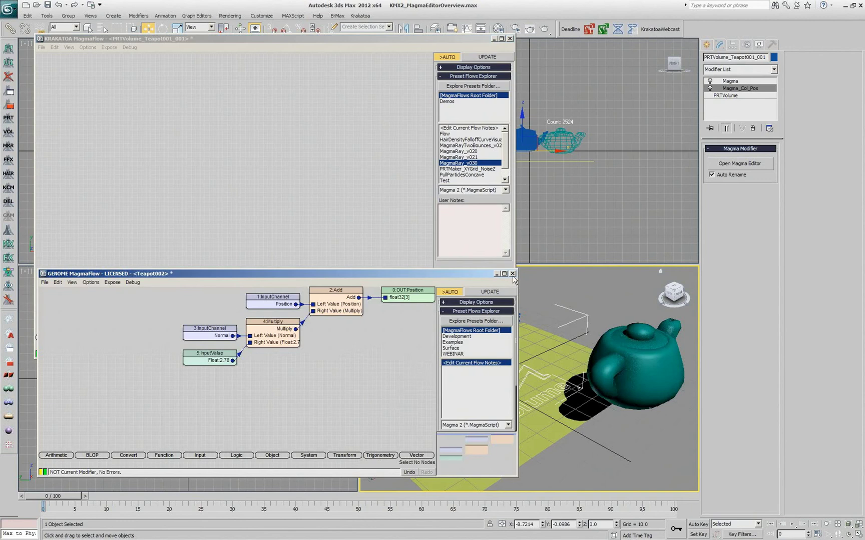
pyautogui.click(512, 273)
# - Undo multiple steps of the Krakatoa flow at once, back through the Created Node [ToWorld] entry
pyautogui.rightClick(406, 355)
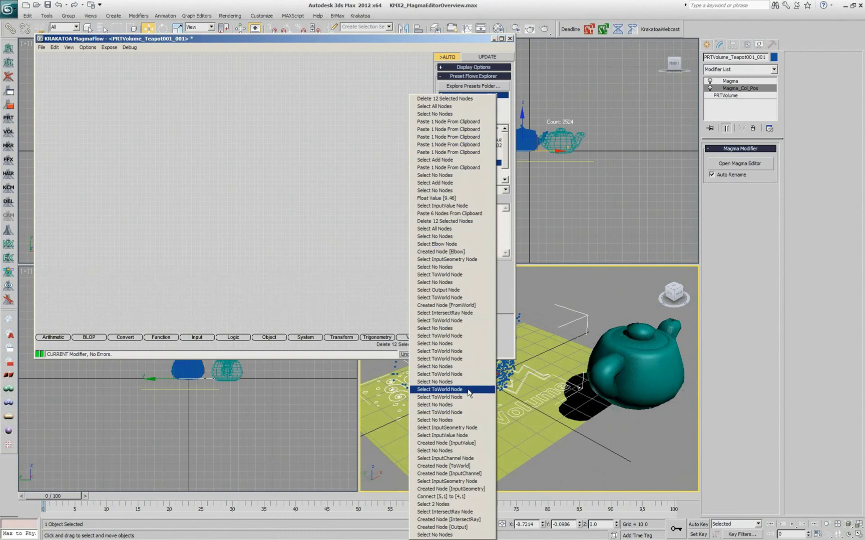
pyautogui.click(463, 468)
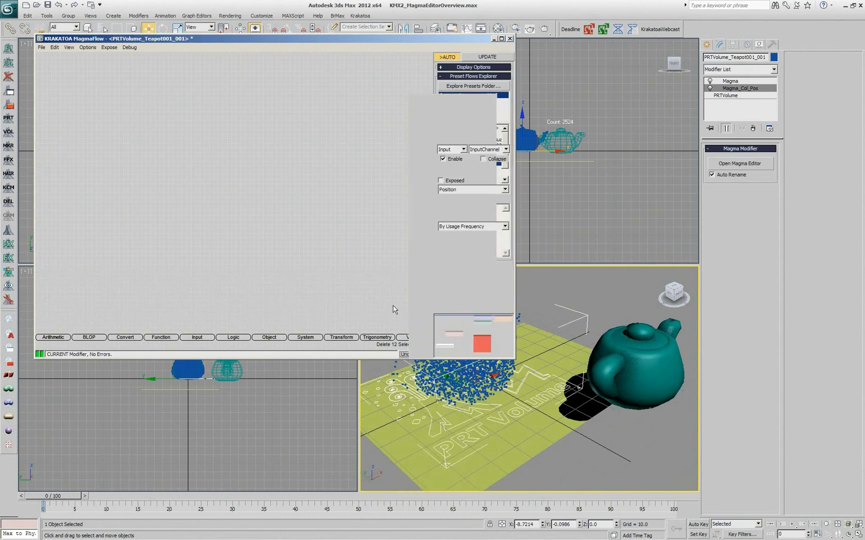
# - Redo multiple steps to restore the ToWorld and vector InputValue nodes feeding IntersectRay, and open the flow's undo history
pyautogui.click(424, 357)
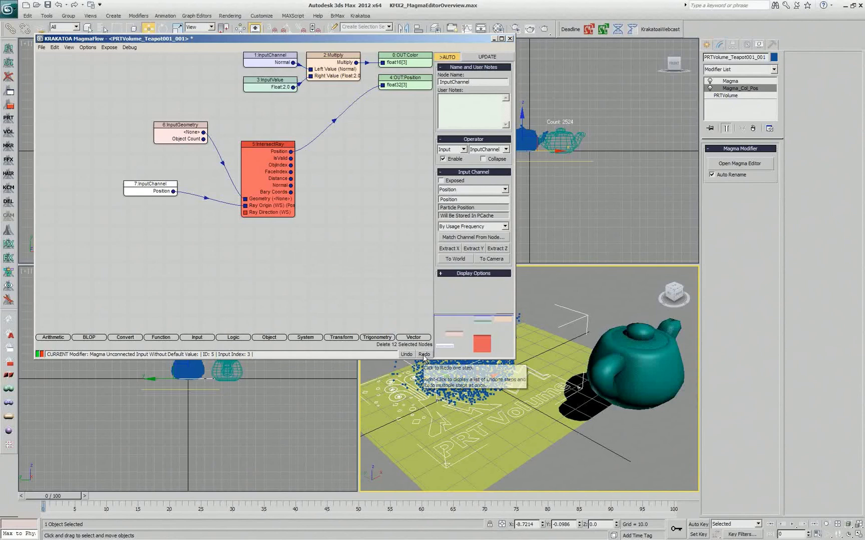
pyautogui.click(470, 305)
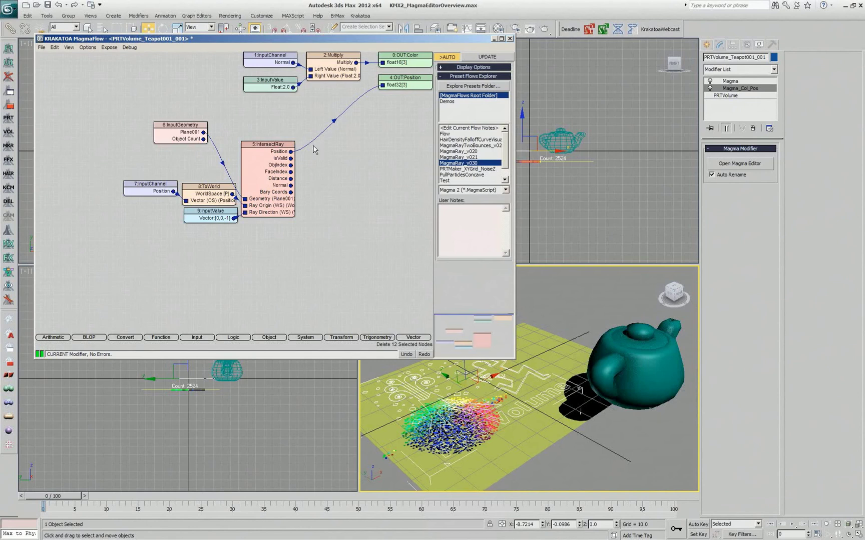
pyautogui.rightClick(404, 356)
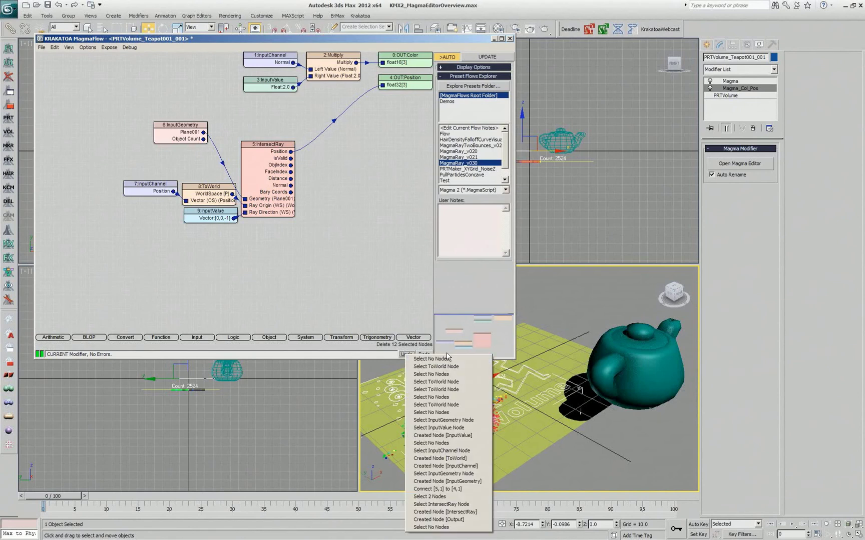